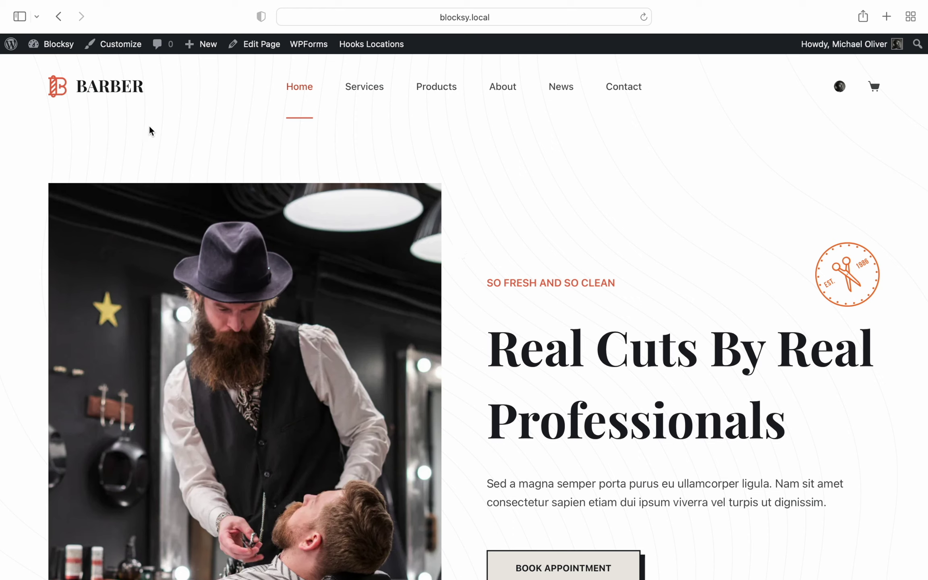
- Go from the Barber homepage through the Dashboard to Blocksy's empty Content Blocks list
click(53, 48)
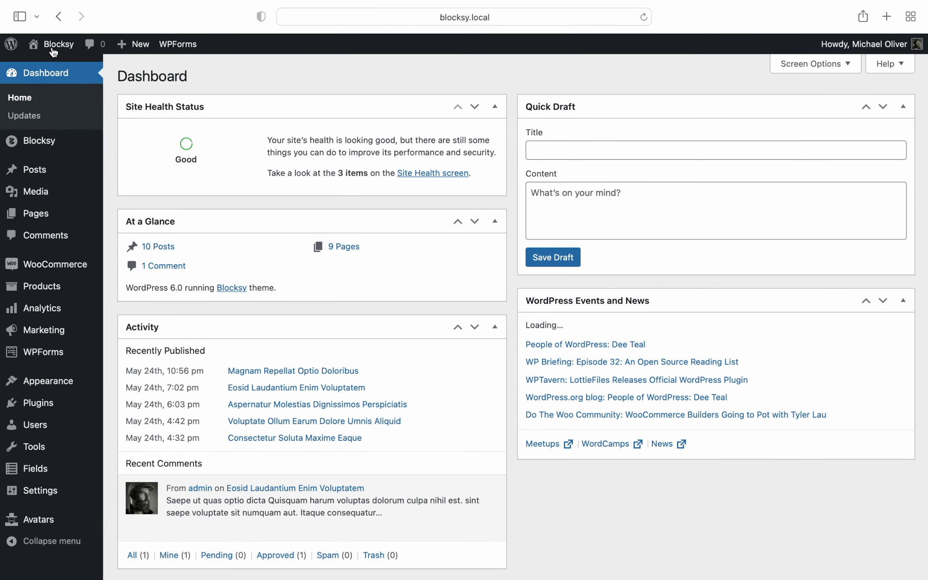
mouse_move(63, 137)
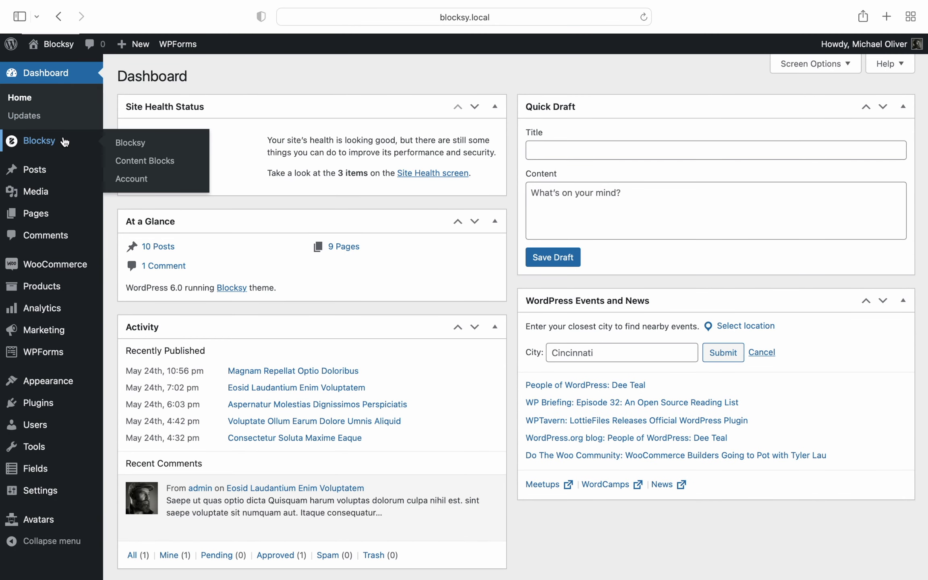
click(184, 161)
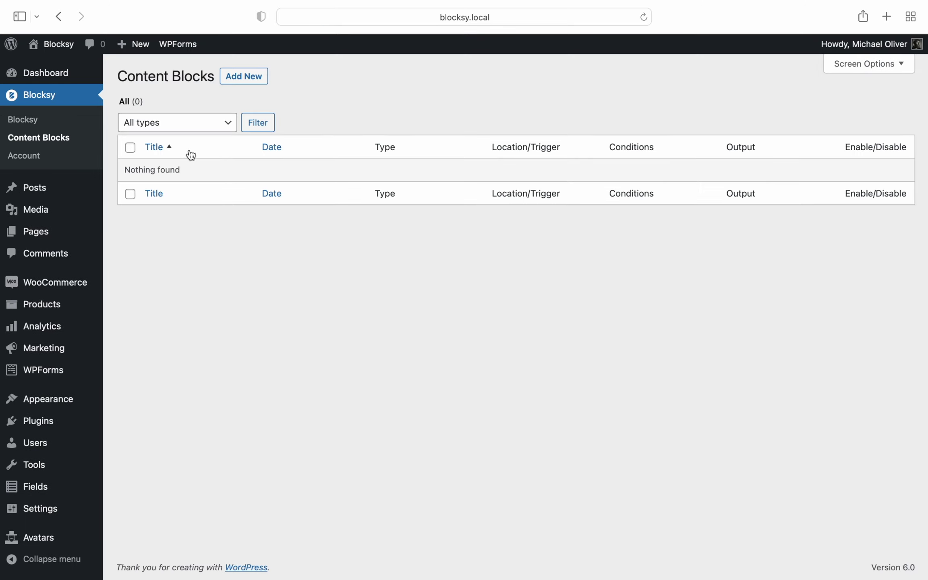
- Create a Custom Template content block of type Single Template named 'Posts Template'
click(253, 79)
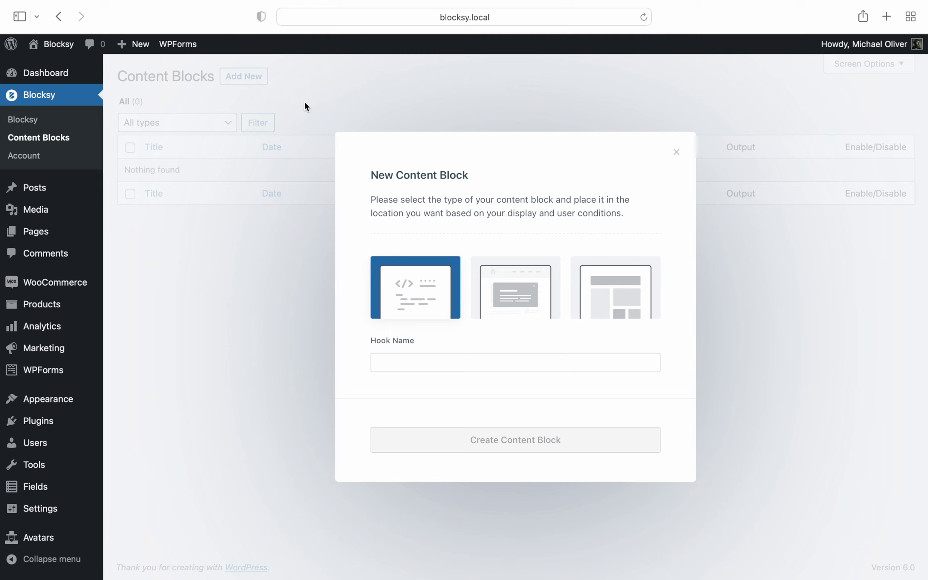
click(624, 306)
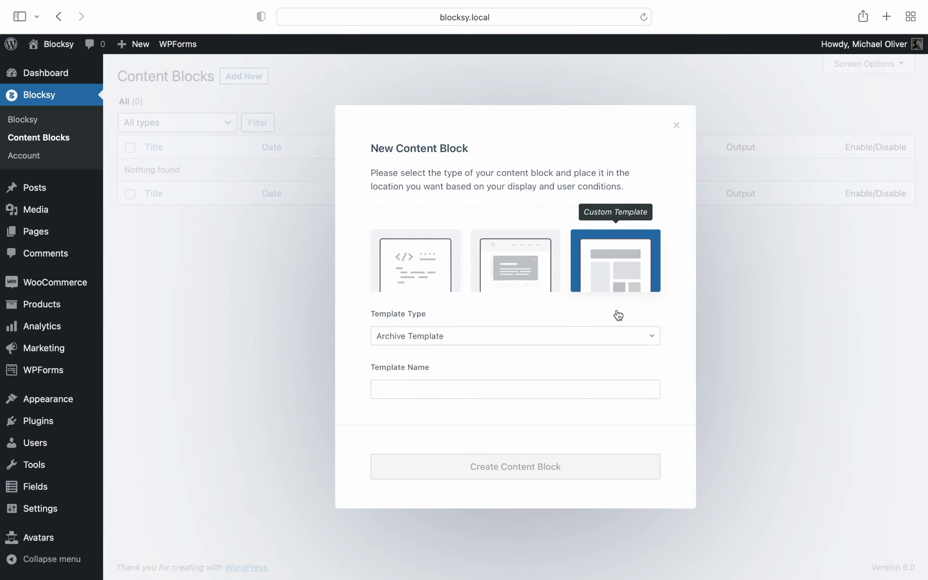
click(638, 340)
click(614, 385)
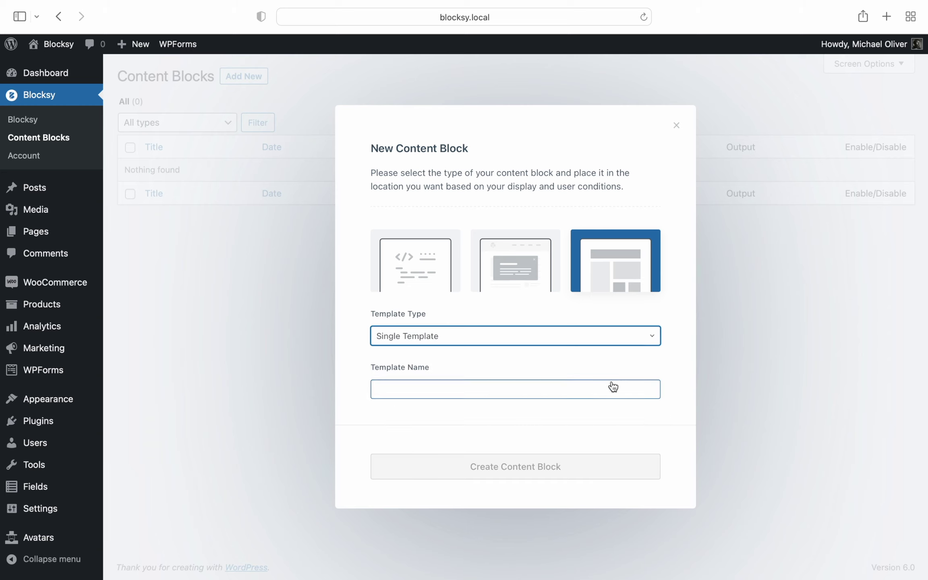
click(613, 386)
text(Po)
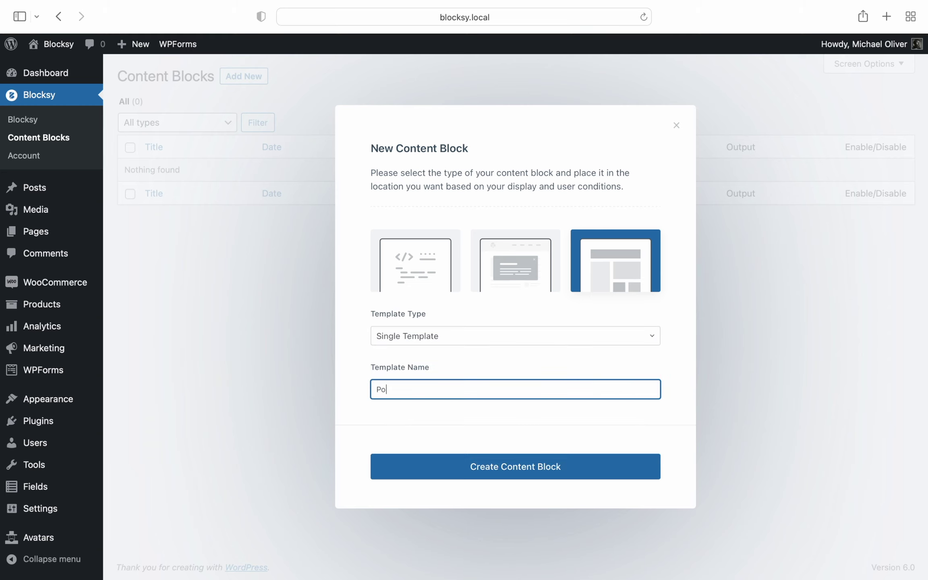
text(sts Template)
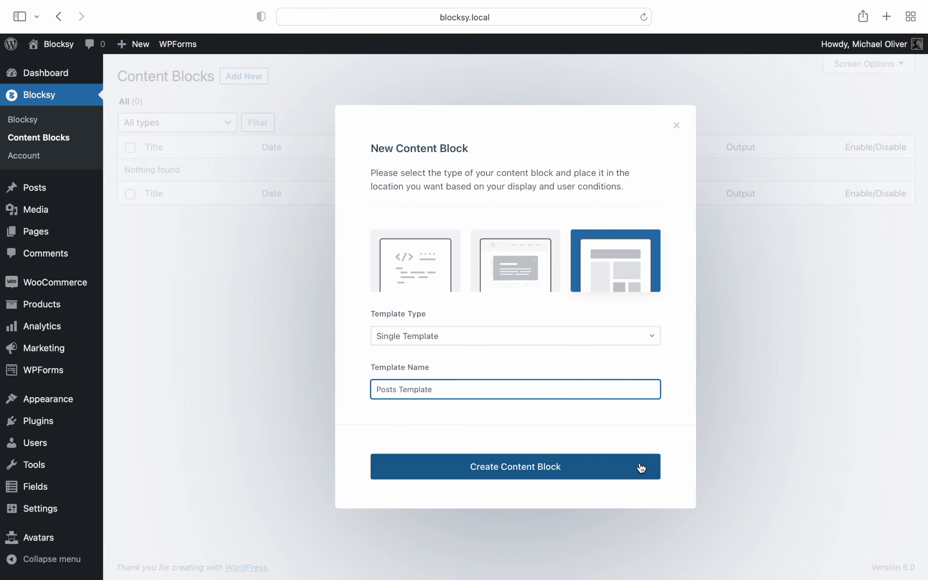
click(641, 468)
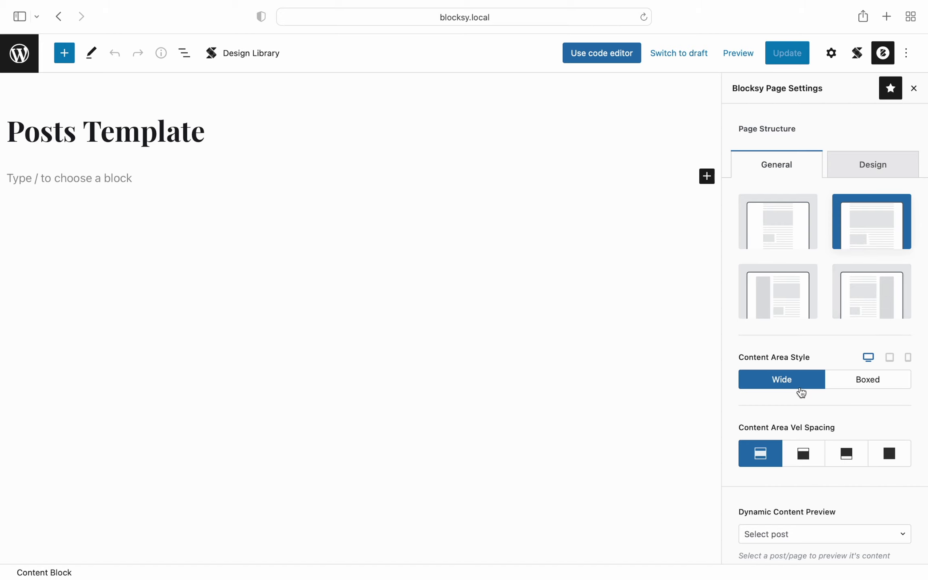
- In Blocksy Page Settings, keep the content area Wide and set Vertical Spacing to Disabled
click(834, 386)
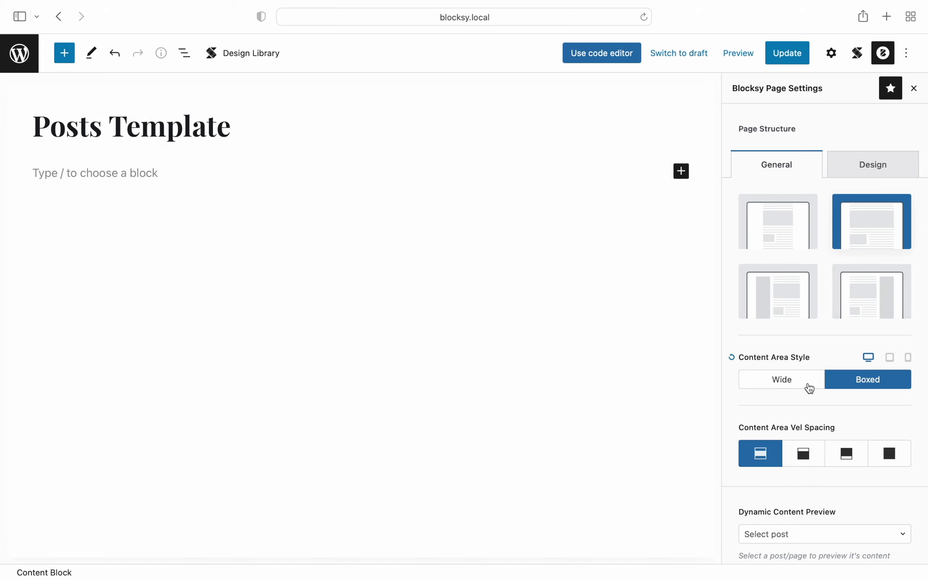
click(811, 387)
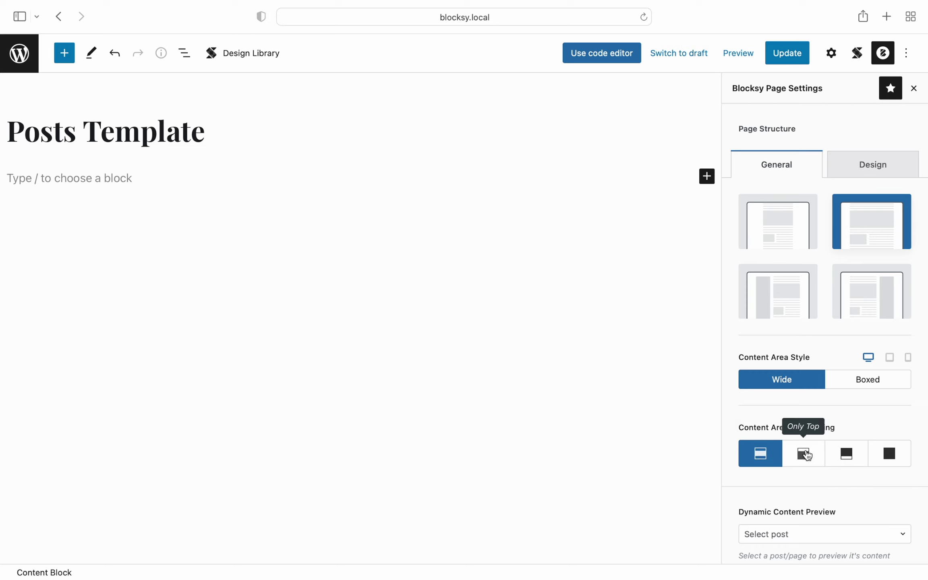
click(889, 454)
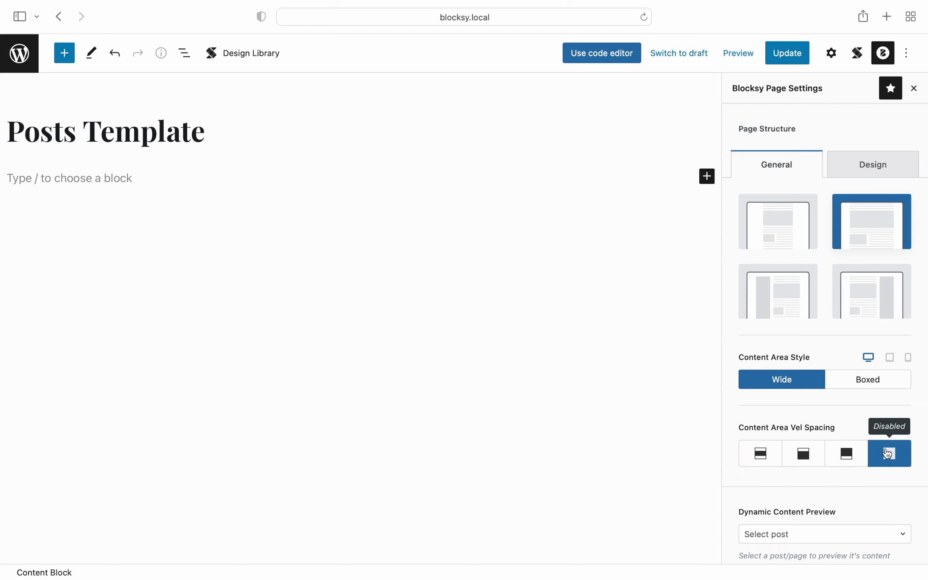
click(909, 176)
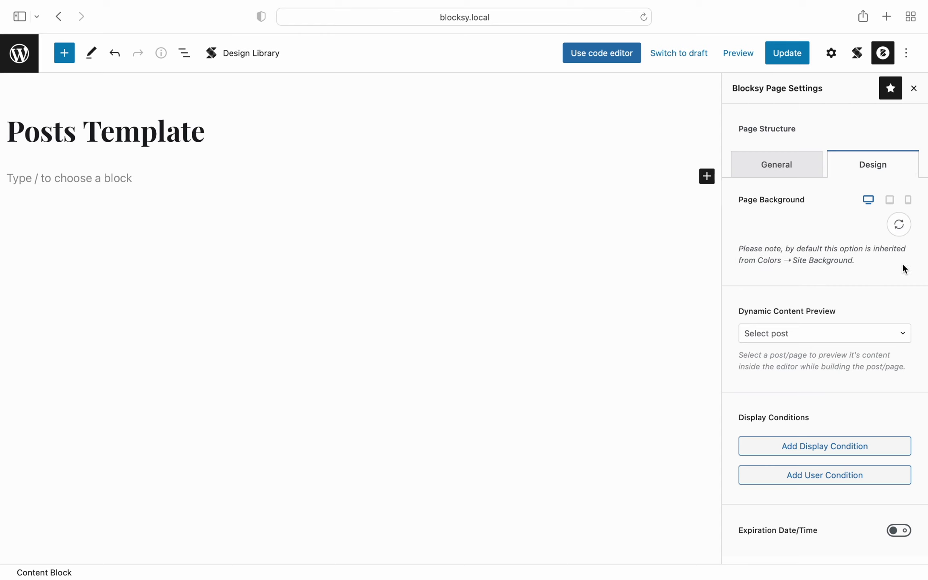
click(794, 169)
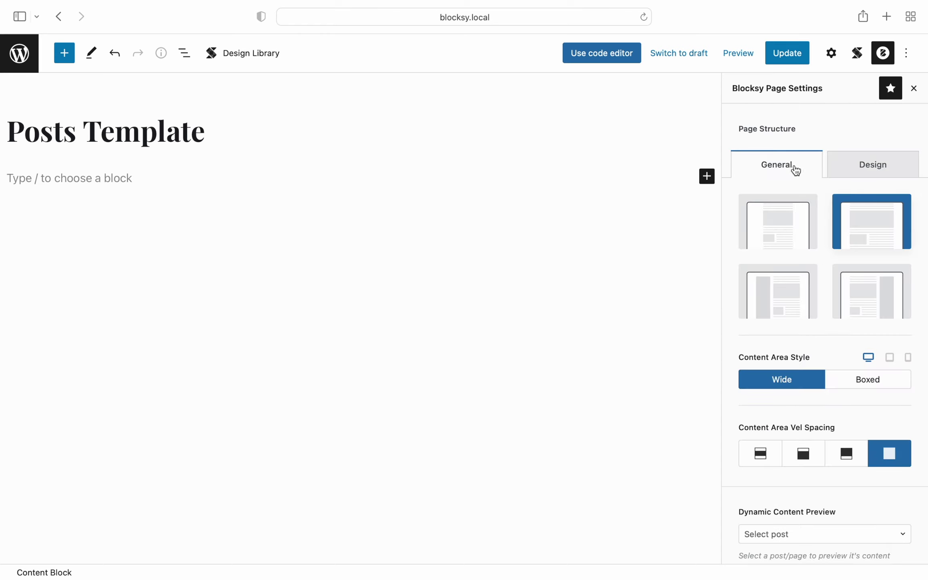
scroll(820, 200, down, 10)
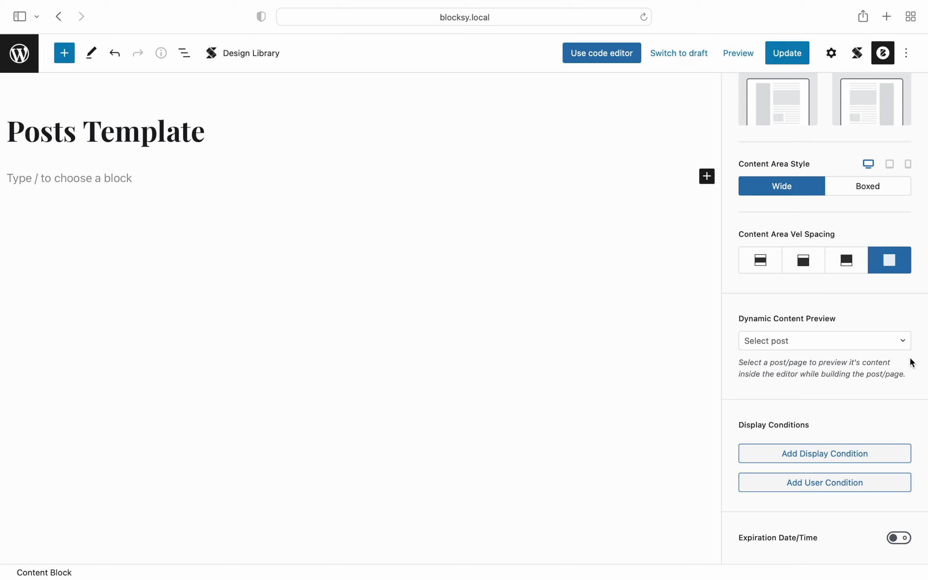
- Set the Dynamic Content Preview to the post 'Magnam Repellat Optio Doloribus'
click(906, 347)
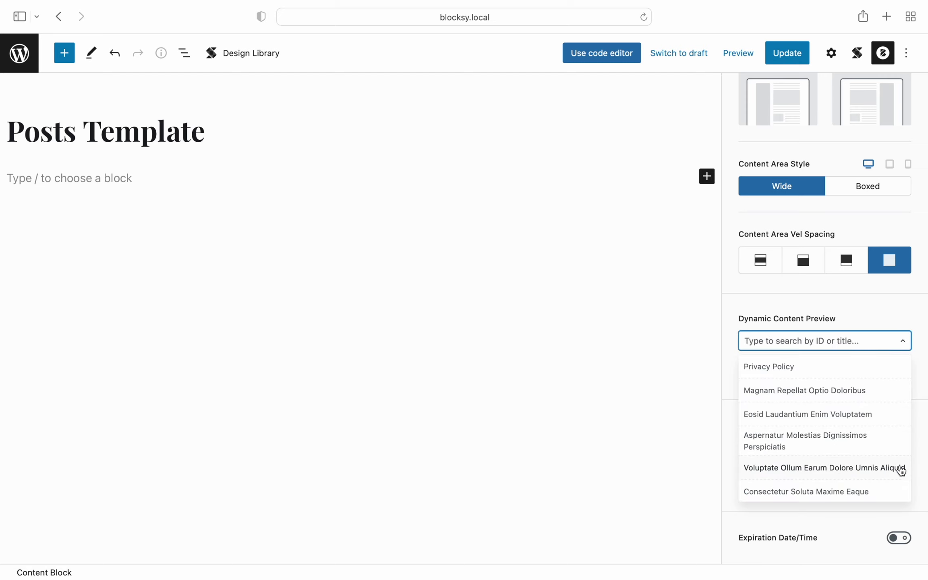
click(894, 399)
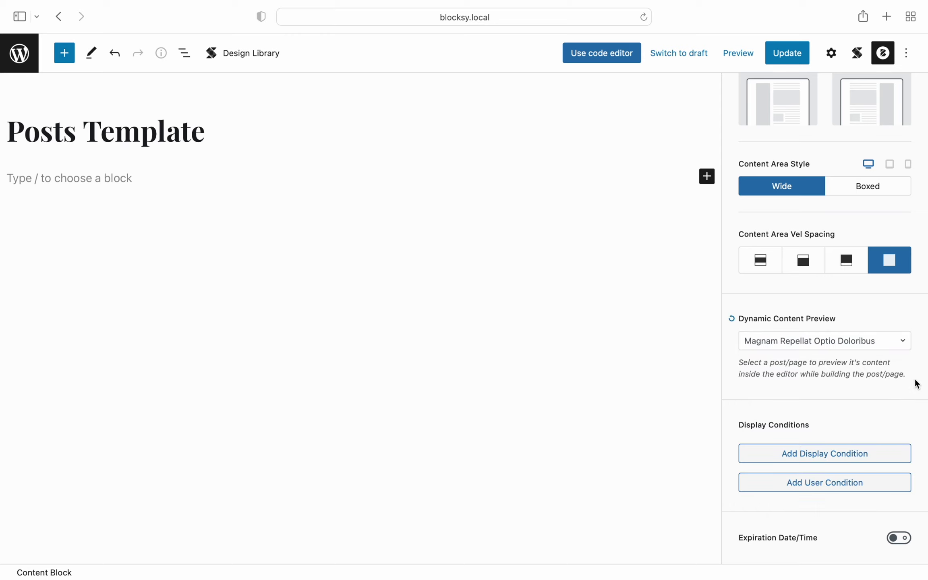
scroll(916, 381, up, 5)
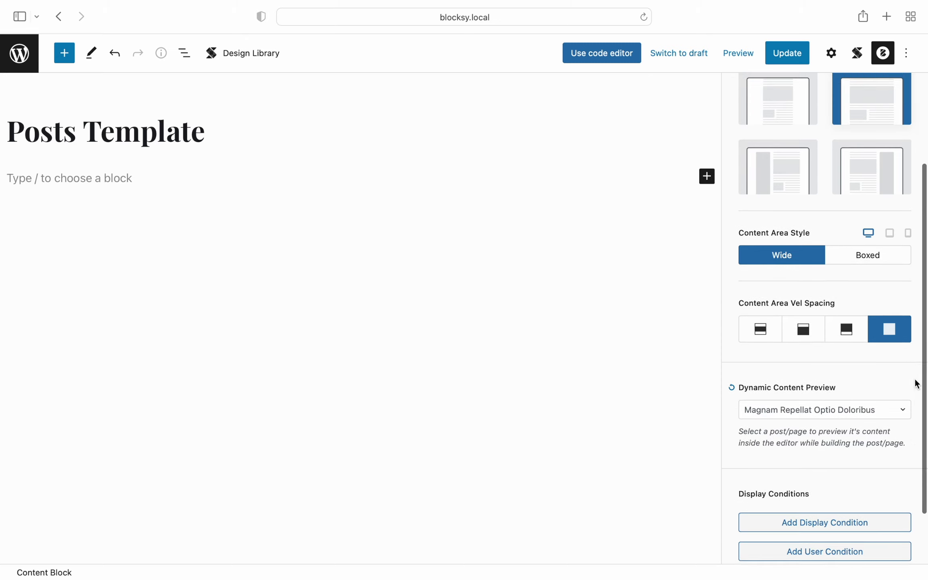
scroll(917, 384, up, 2)
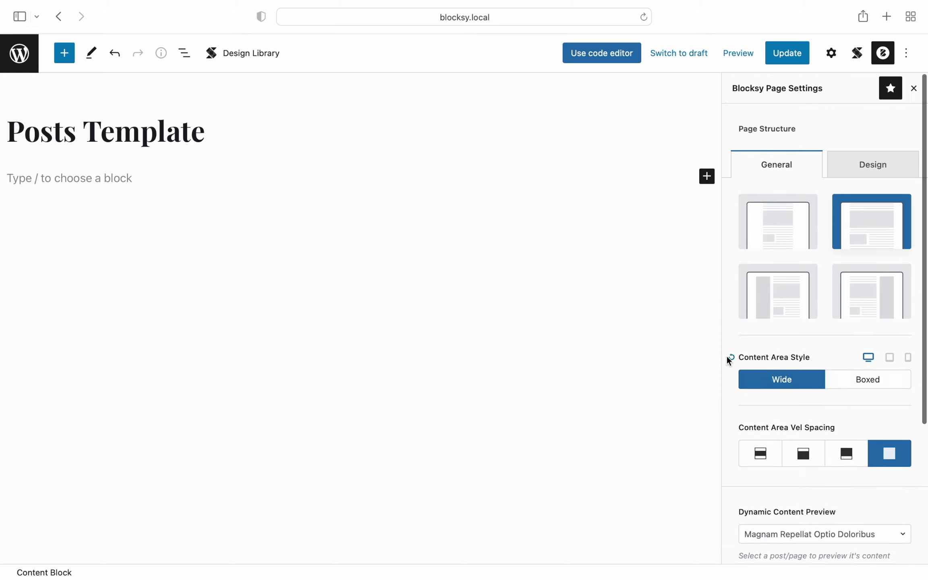
click(103, 180)
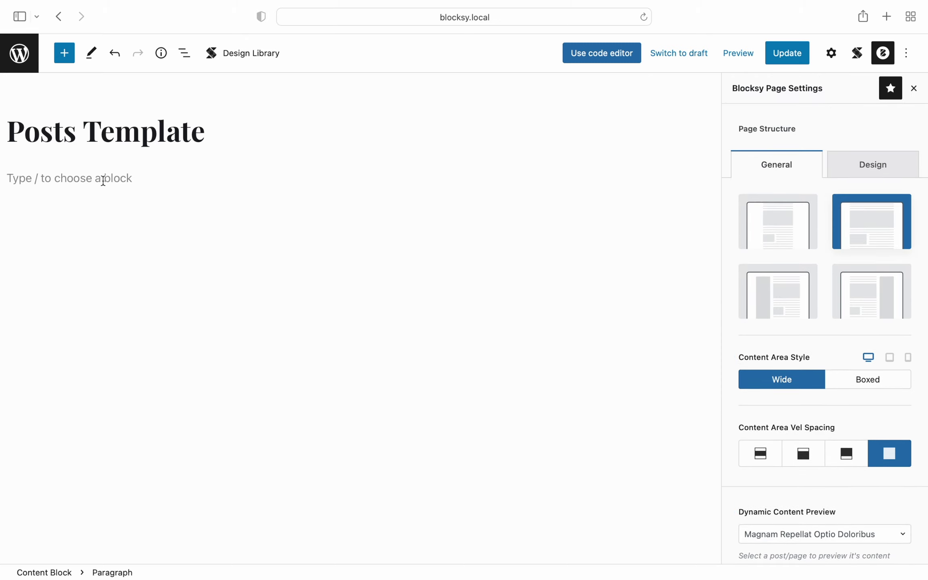
- Insert a Demo Content block via the / inserter and review the previewed post layout
text(/)
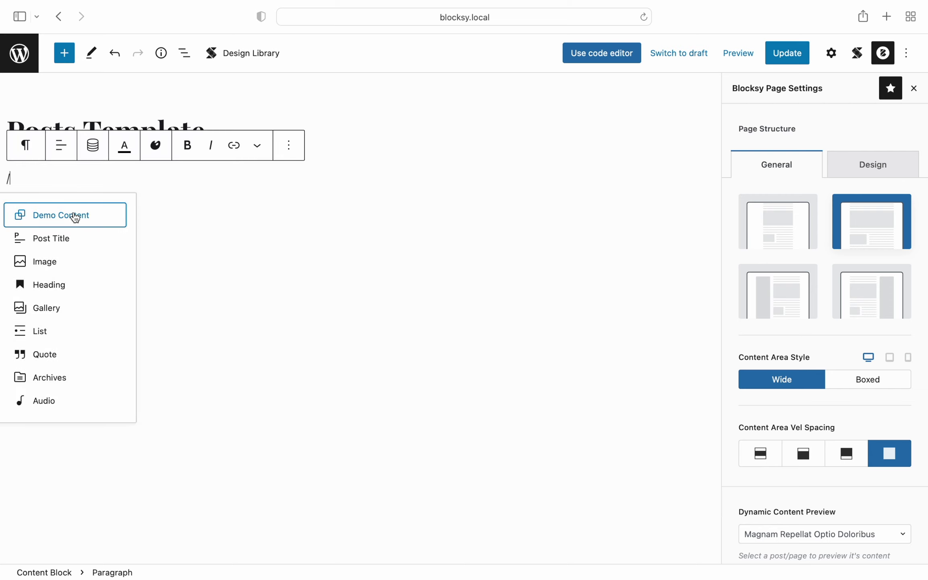
click(75, 218)
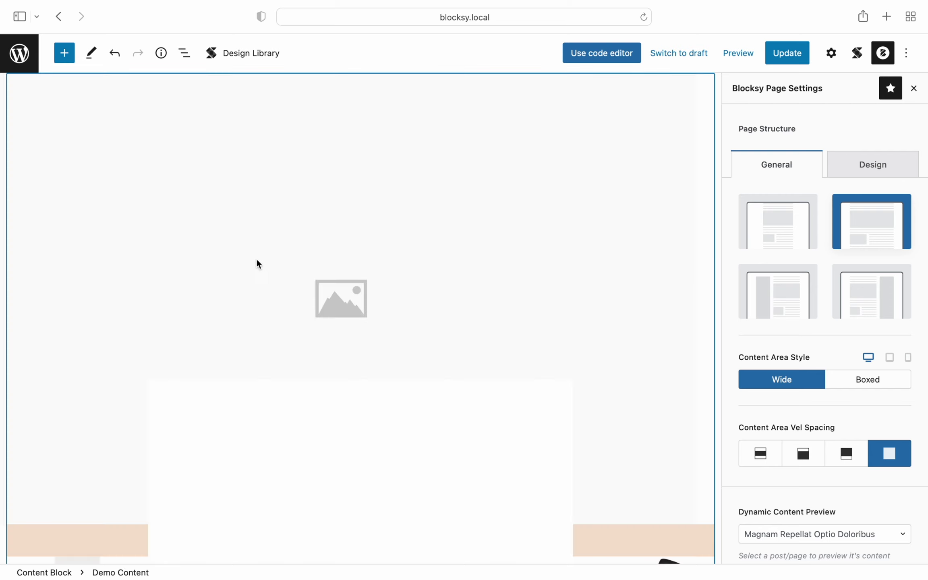
scroll(326, 274, down, 4)
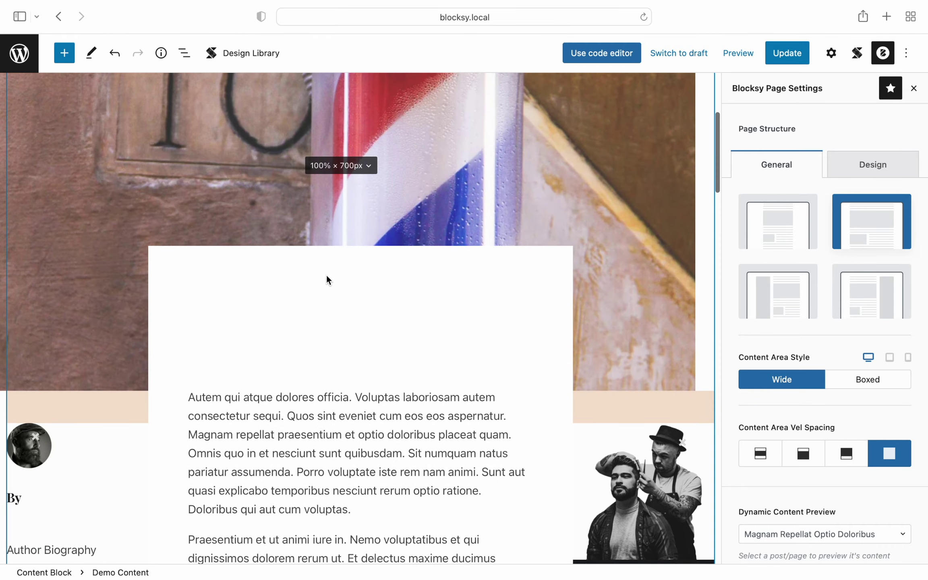
scroll(327, 275, down, 5)
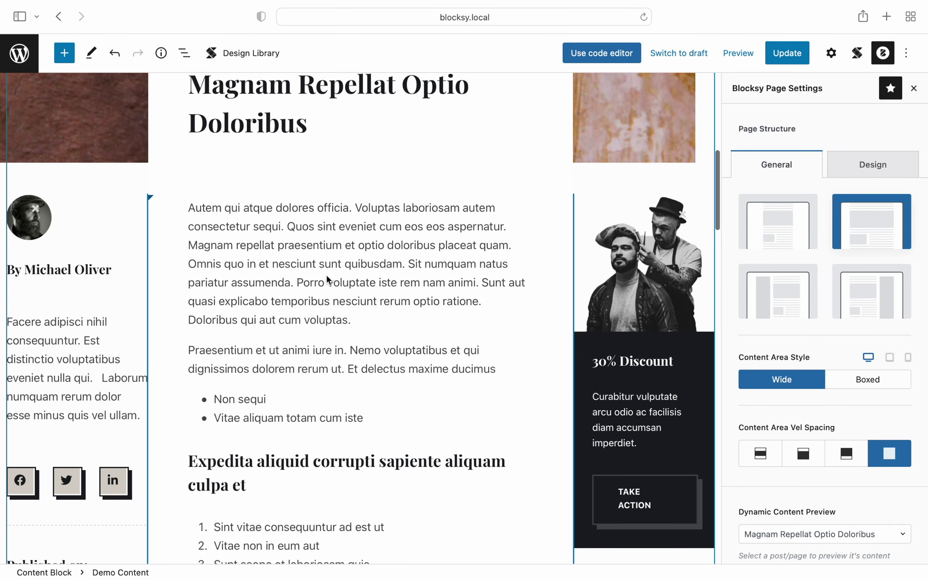
scroll(326, 275, down, 7)
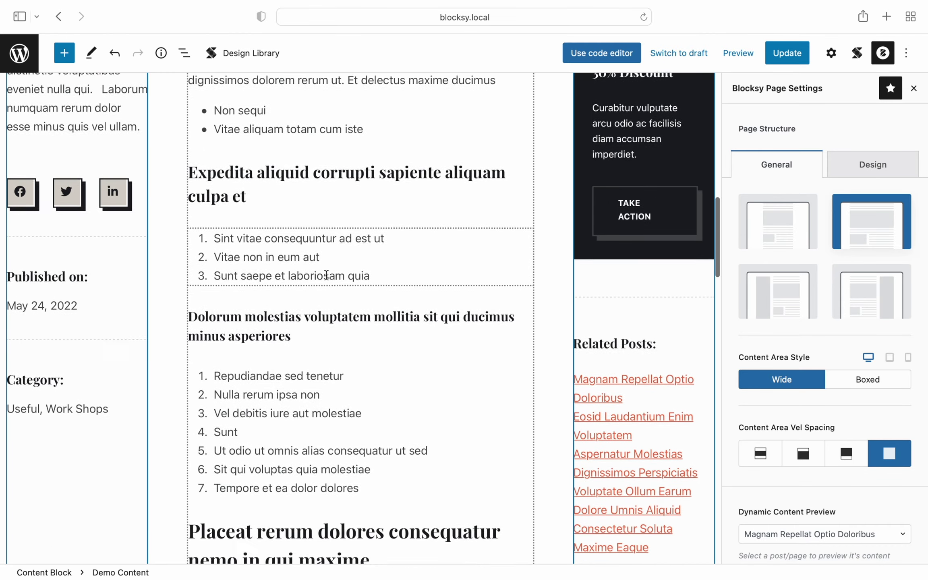
scroll(326, 275, up, 18)
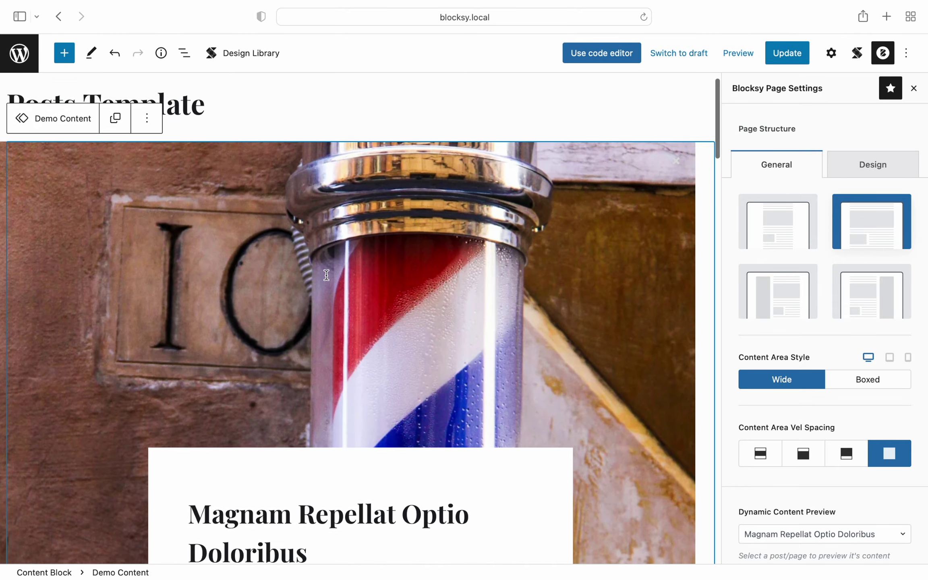
scroll(327, 275, up, 2)
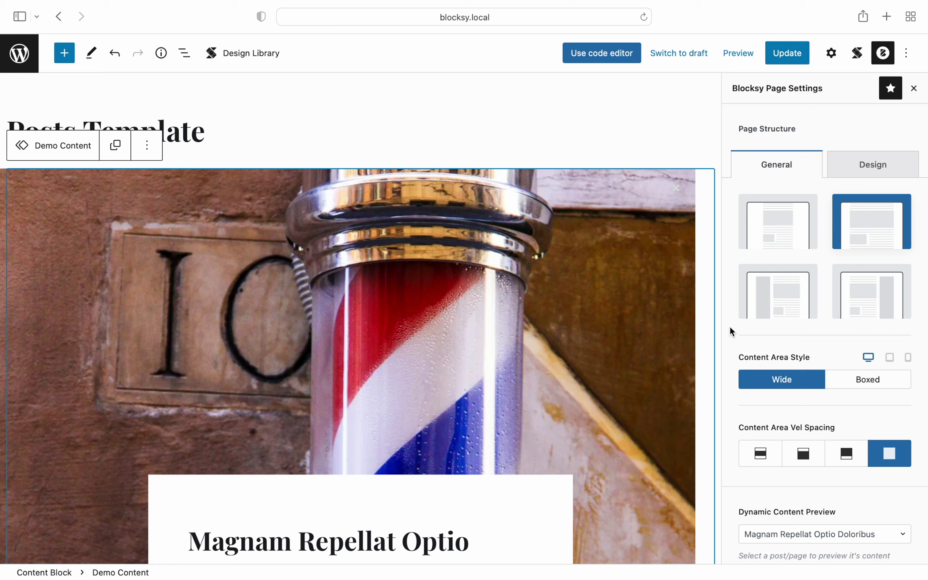
scroll(729, 326, down, 5)
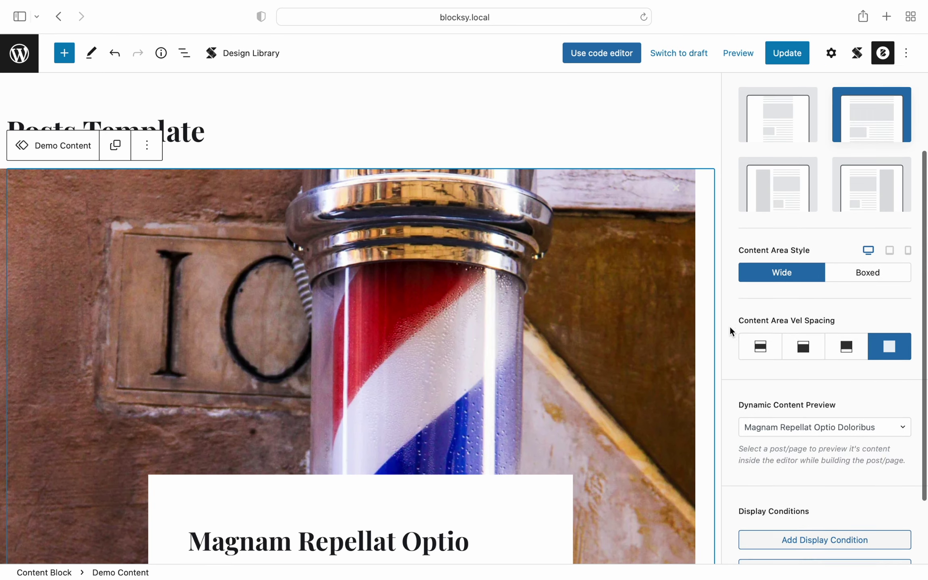
- Add an Include Single Post display condition, update the template, and return to Content Blocks
scroll(730, 325, down, 1)
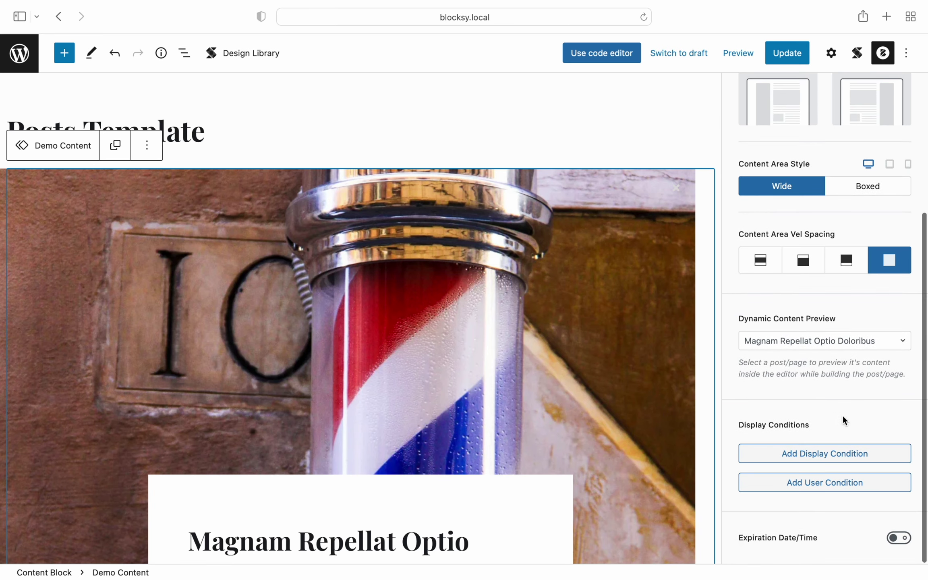
click(892, 453)
click(873, 454)
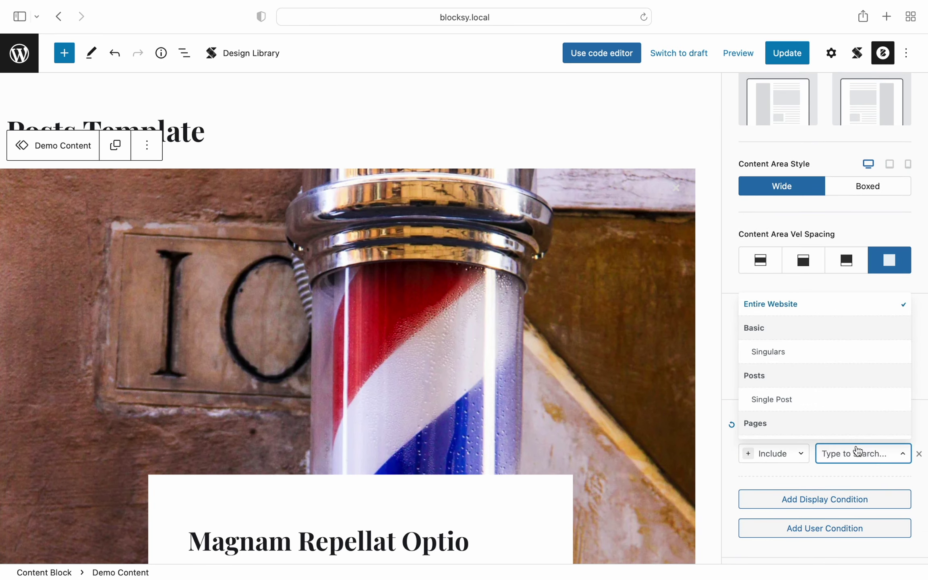
click(813, 404)
click(787, 60)
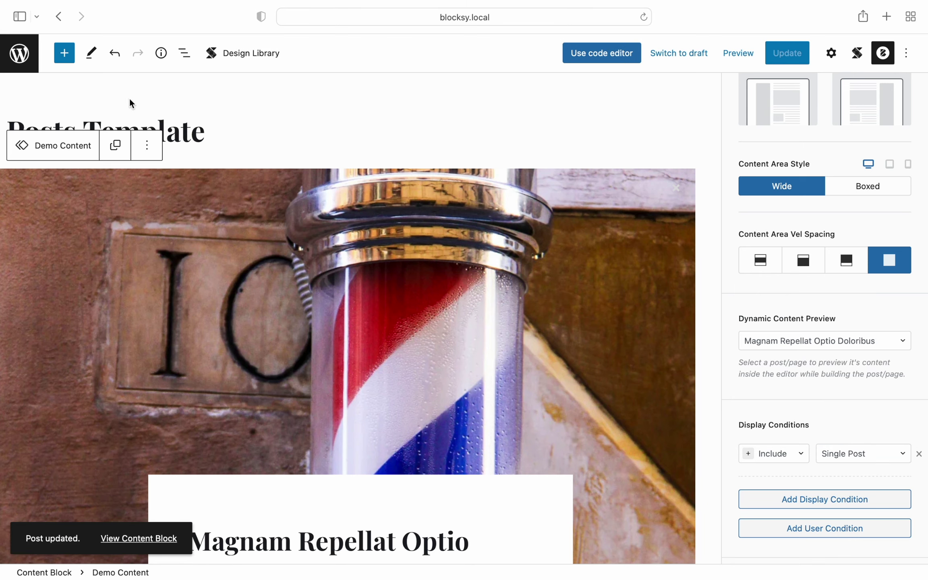
click(27, 56)
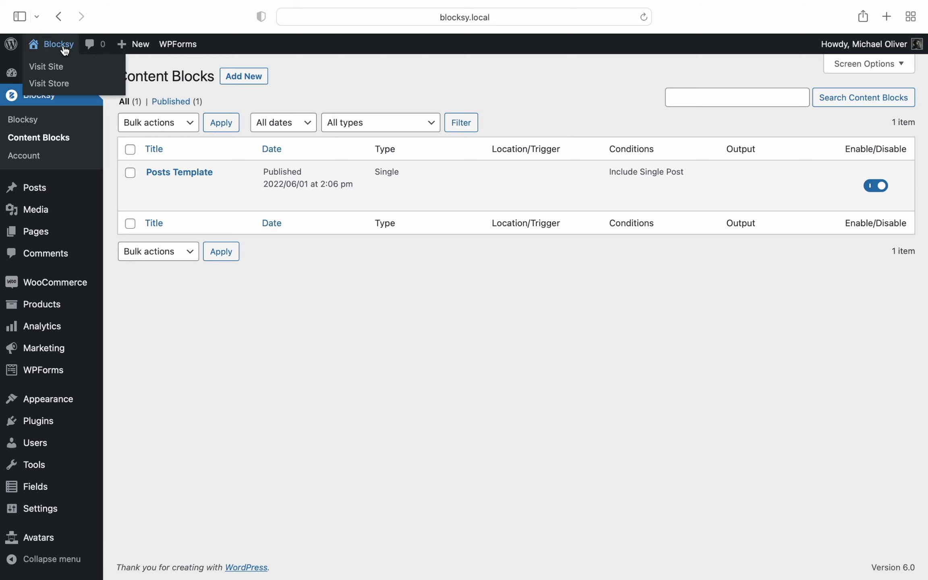
- On the live site, open the Eosid Laudantium Enim Voluptatem post from News and review it
click(65, 50)
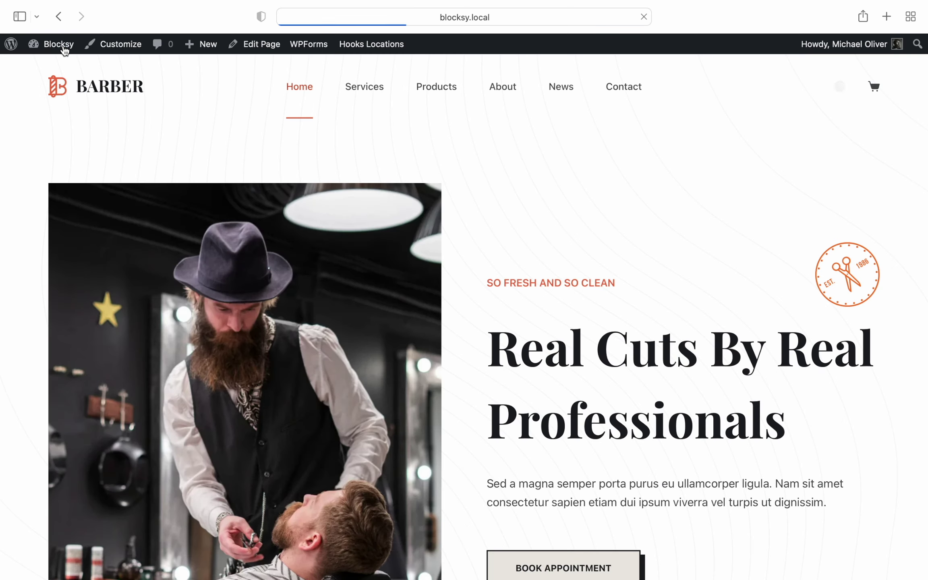
click(563, 100)
click(364, 396)
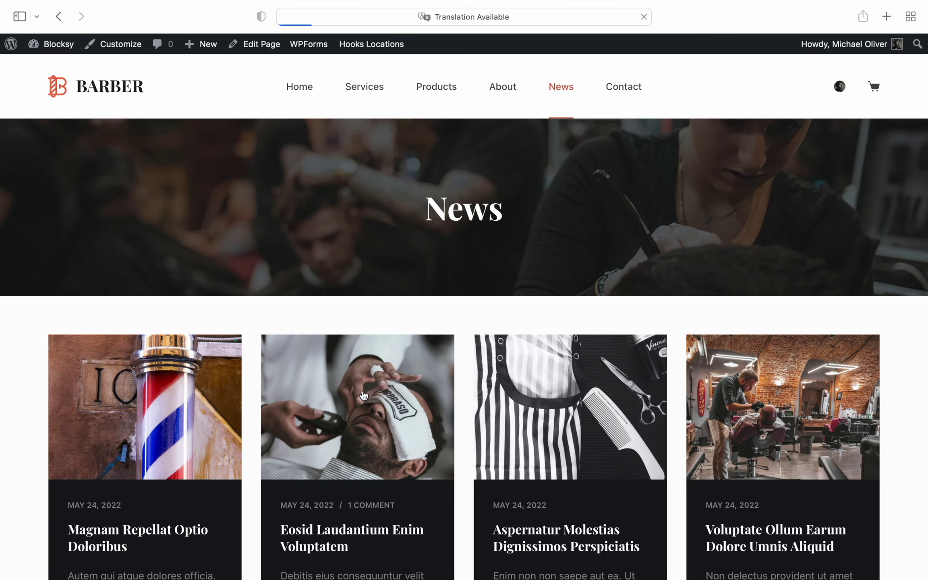
scroll(364, 396, down, 10)
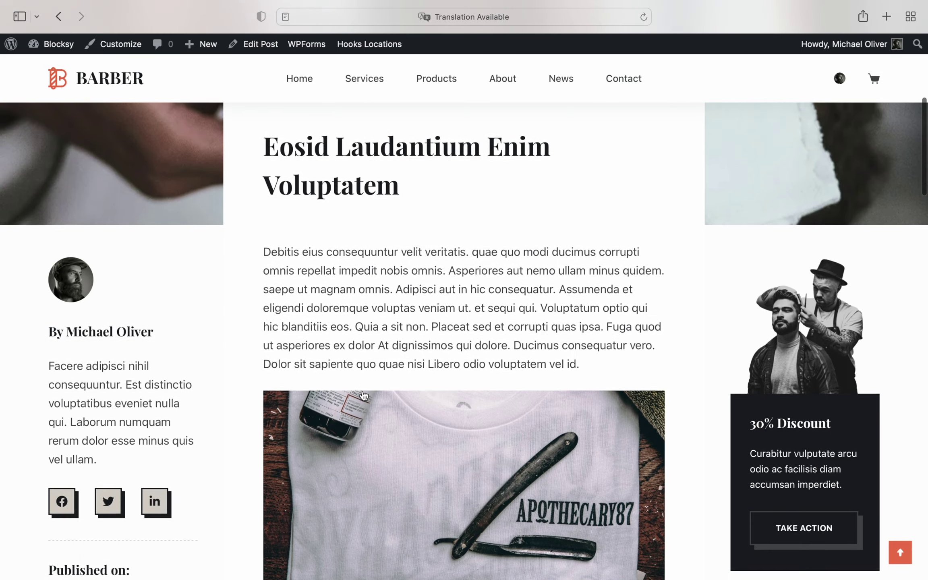
scroll(362, 393, down, 8)
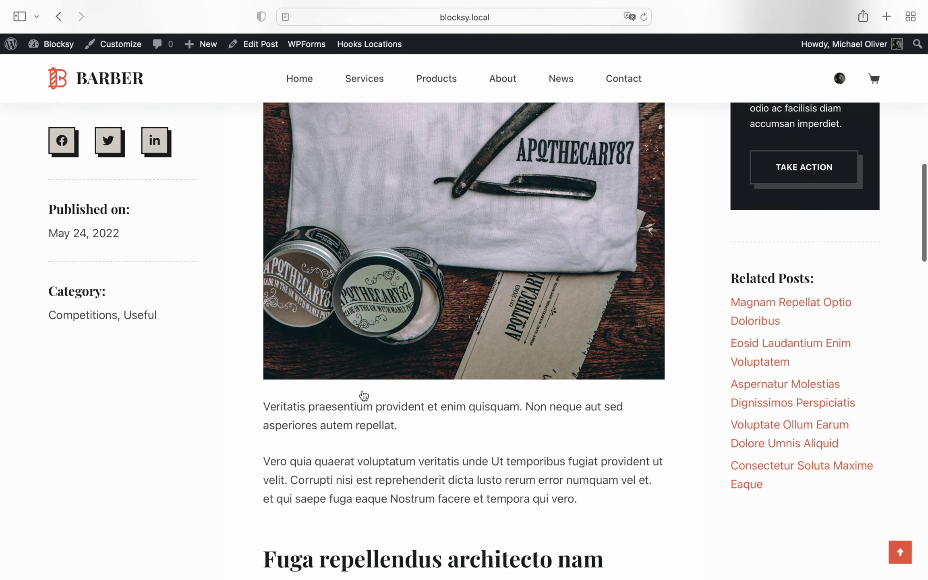
scroll(365, 380, left, 5)
- Review the Voluptate Ollum Earum Dolore Umnis Aliquid post, then open Single Post Customizer settings
click(729, 449)
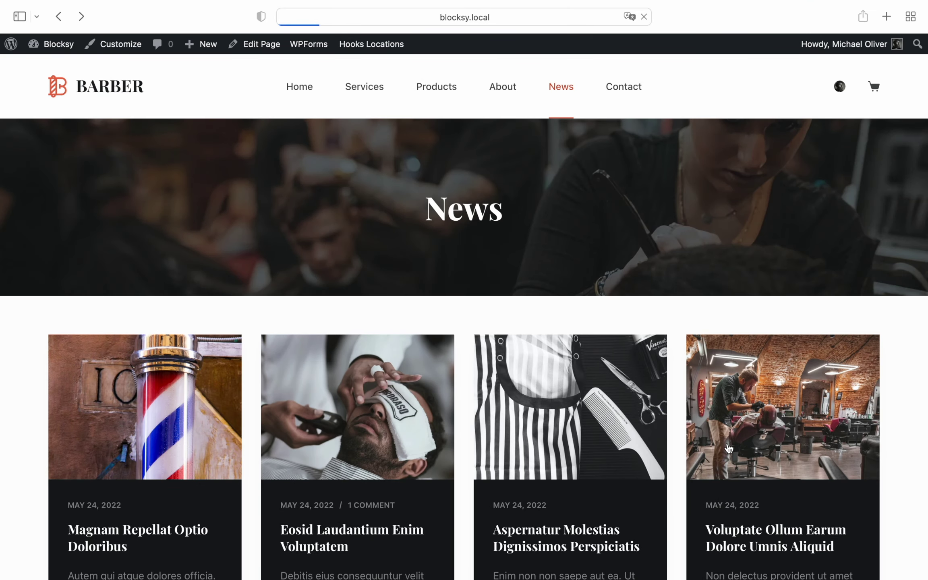
scroll(729, 449, down, 10)
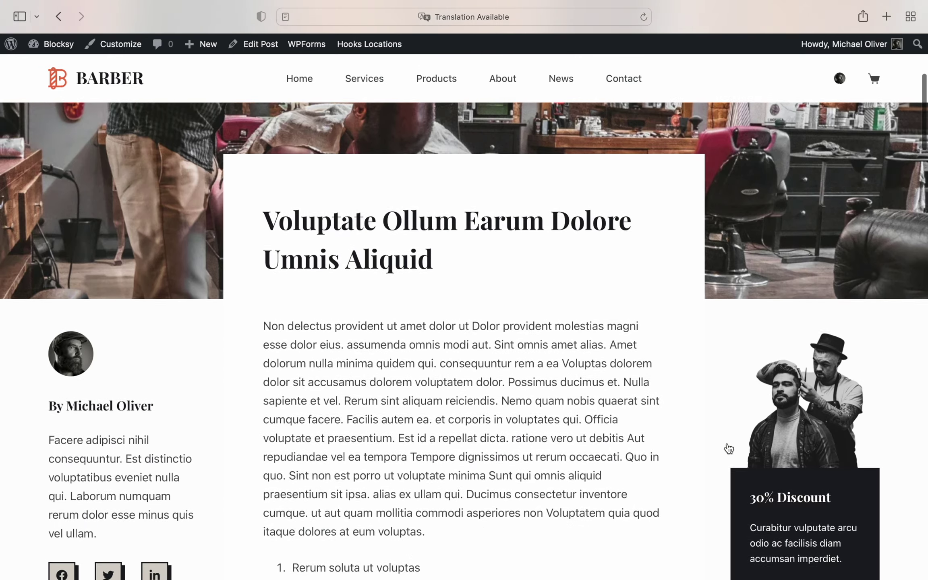
scroll(729, 449, down, 3)
scroll(729, 449, up, 10)
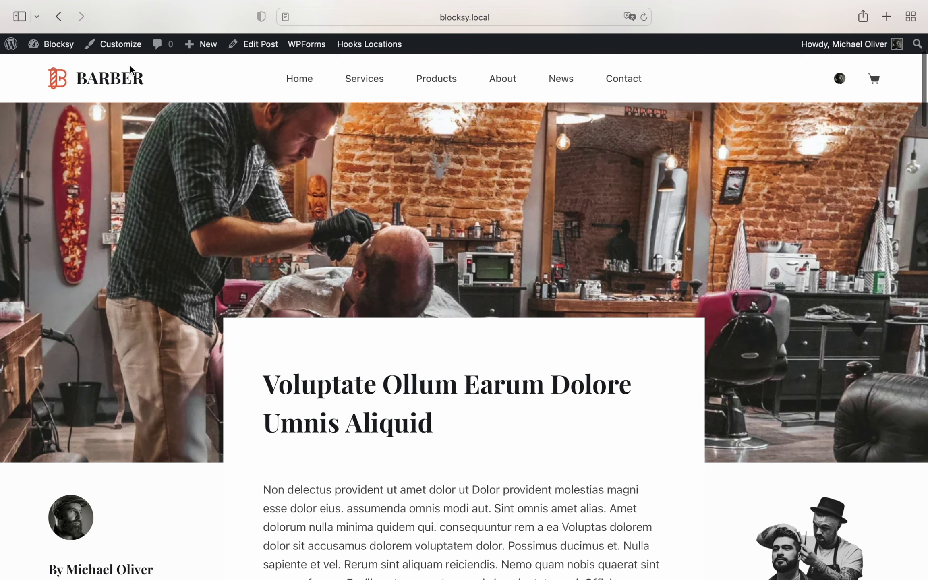
click(121, 47)
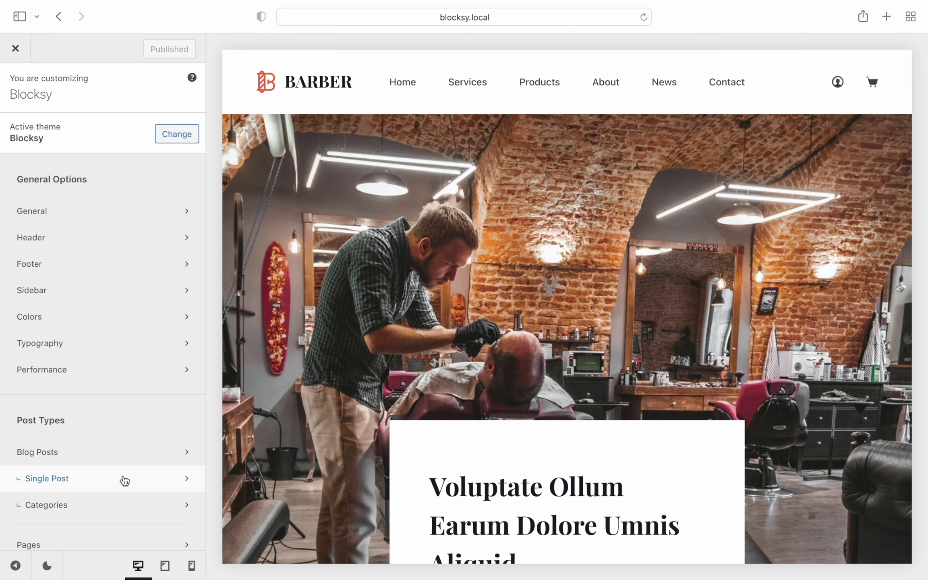
click(125, 479)
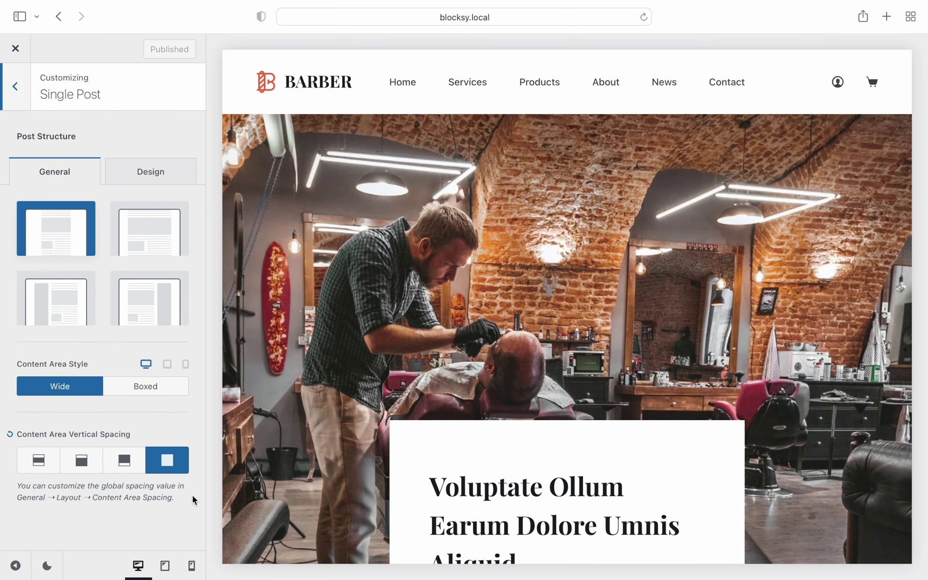